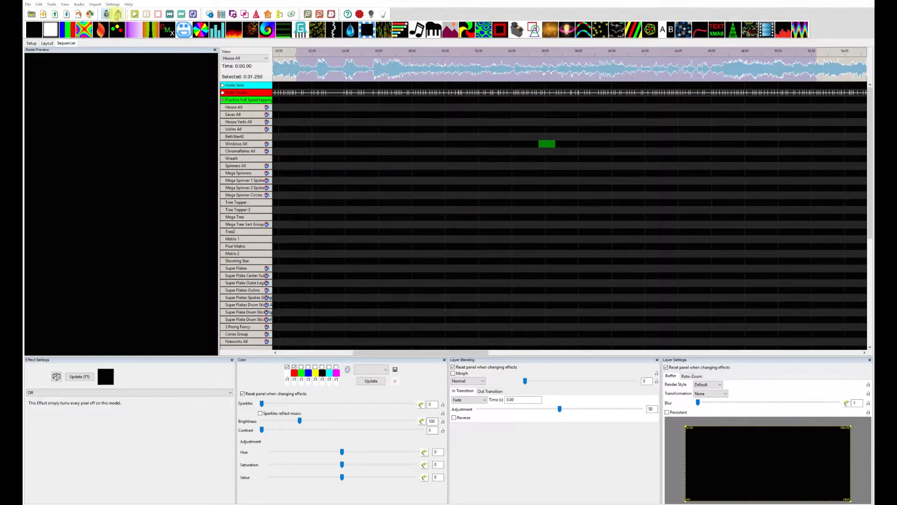
# Step: Examine the existing timing grids and the interval types offered for a new timing in the sequence settings
pyautogui.click(113, 5)
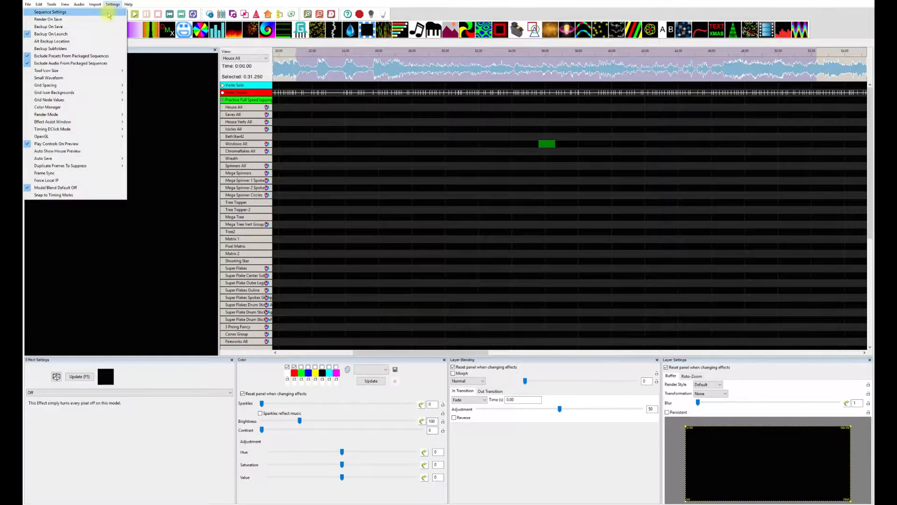
pyautogui.click(109, 14)
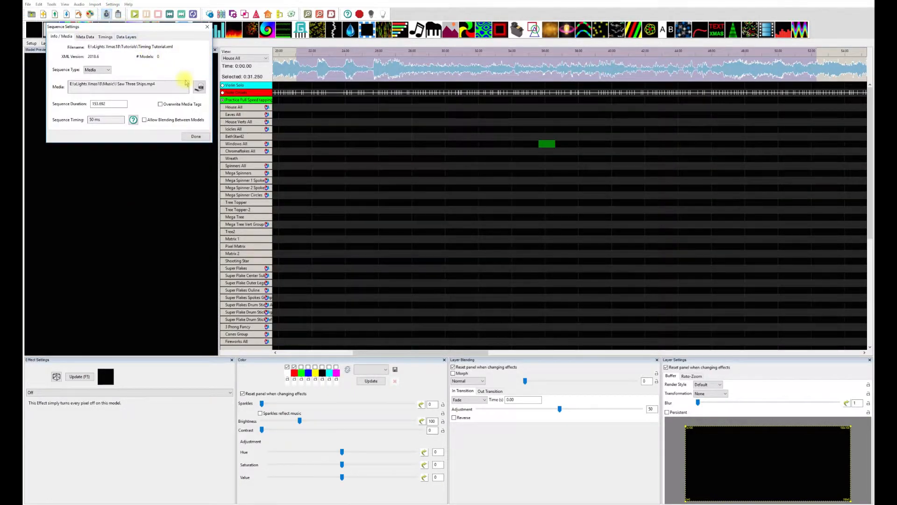
pyautogui.click(107, 37)
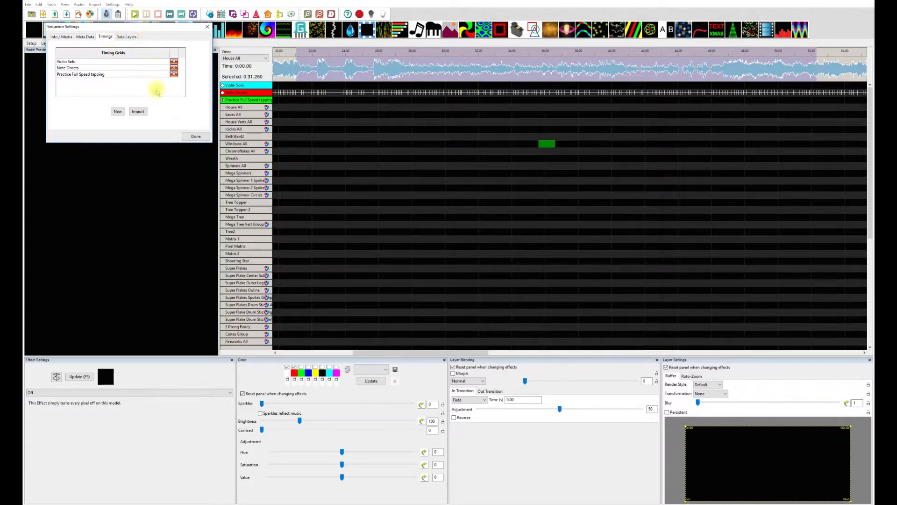
pyautogui.click(118, 112)
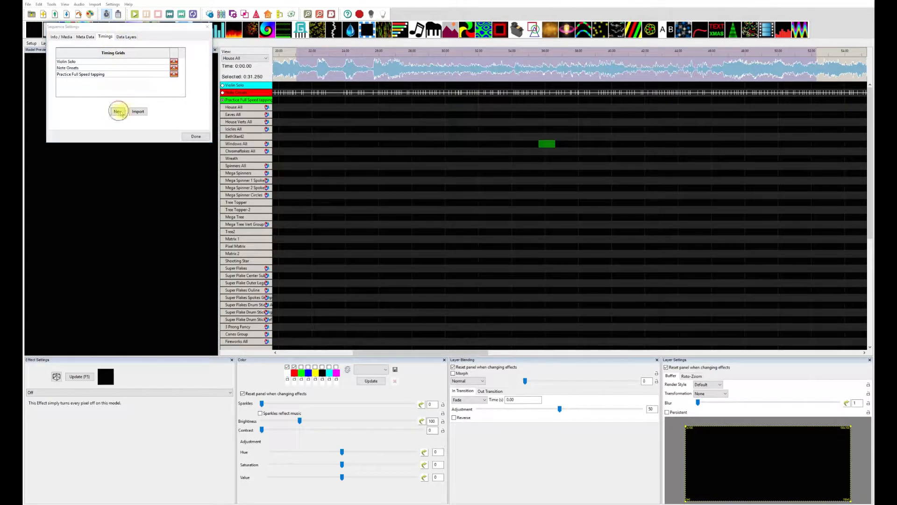
pyautogui.click(168, 69)
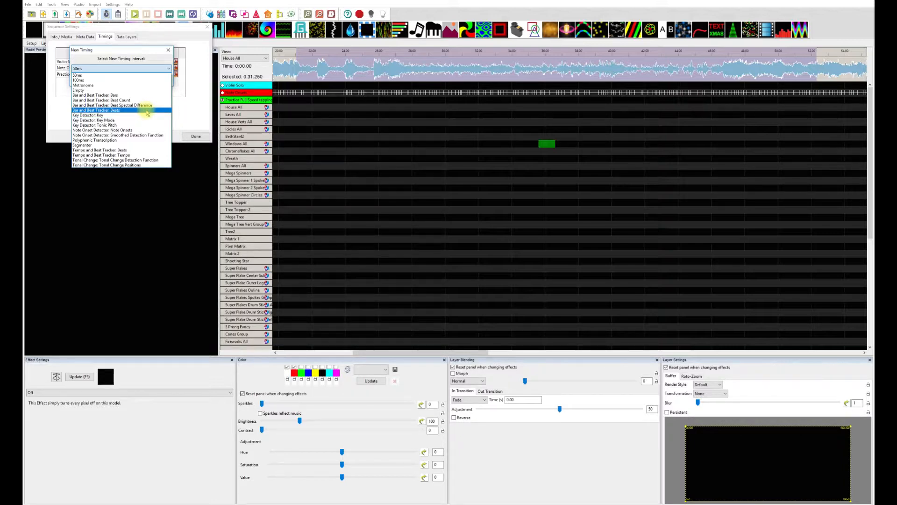
pyautogui.click(179, 111)
pyautogui.click(145, 81)
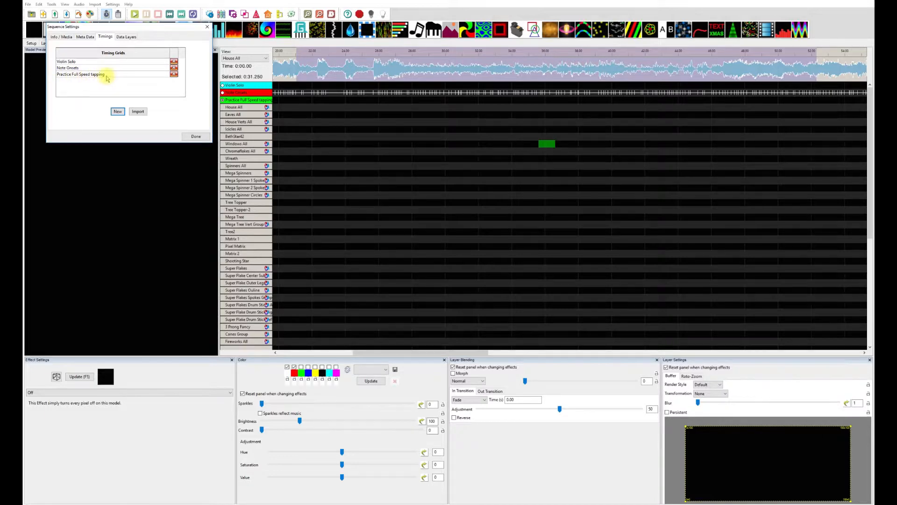
pyautogui.click(207, 26)
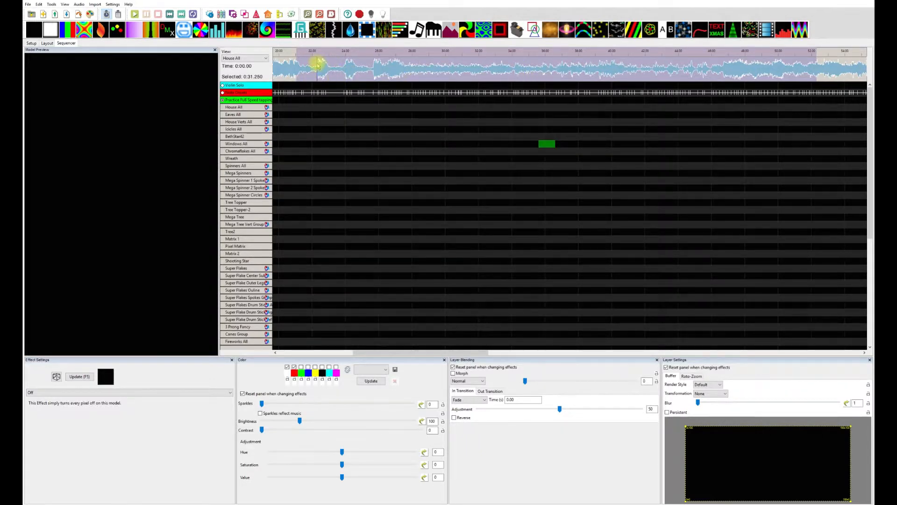
# Step: Play the selected audio section, first without timing marks and again with the Note Onsets timing track active
pyautogui.press('space')
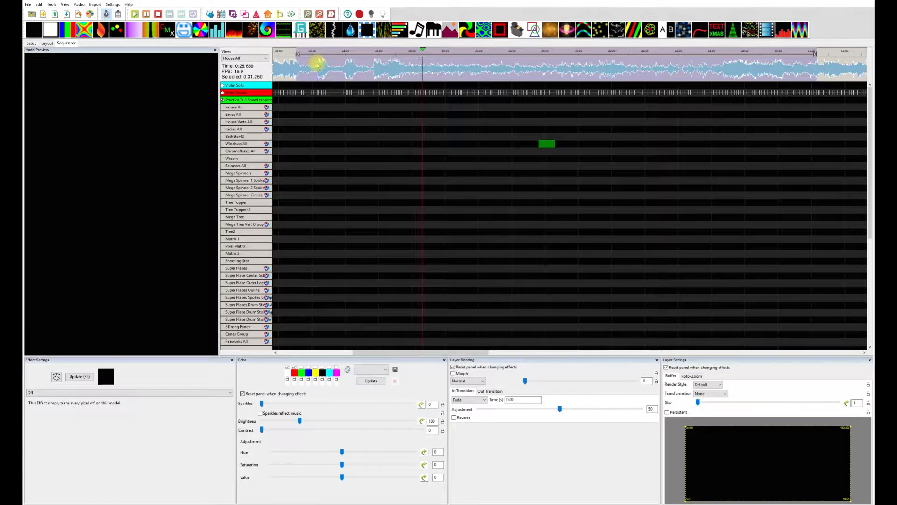
pyautogui.press('space')
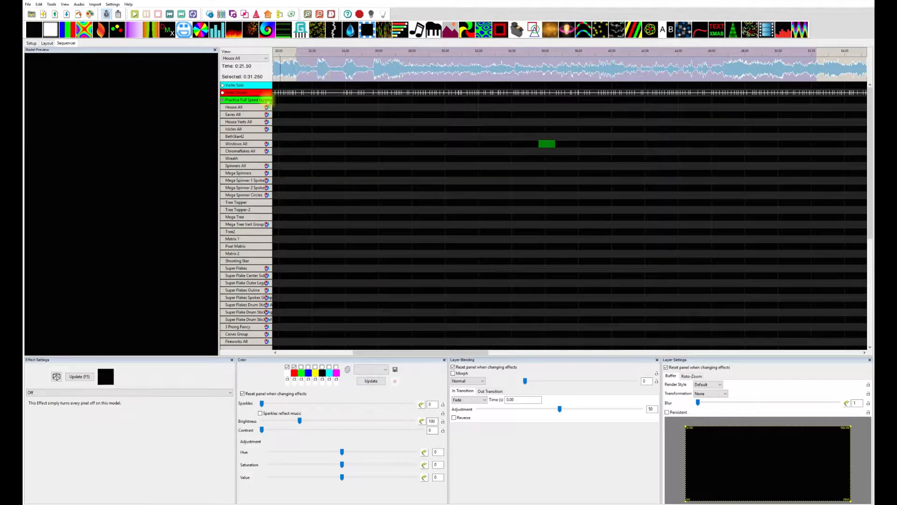
pyautogui.click(223, 93)
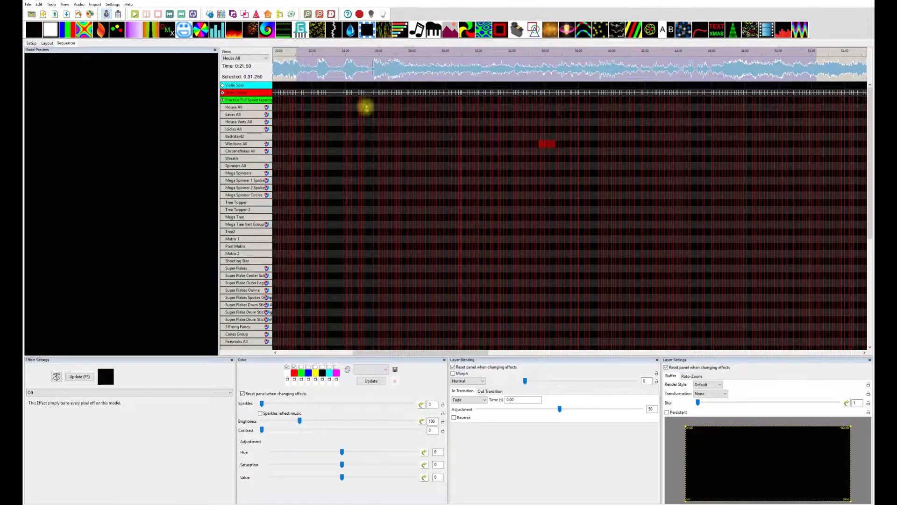
pyautogui.click(299, 56)
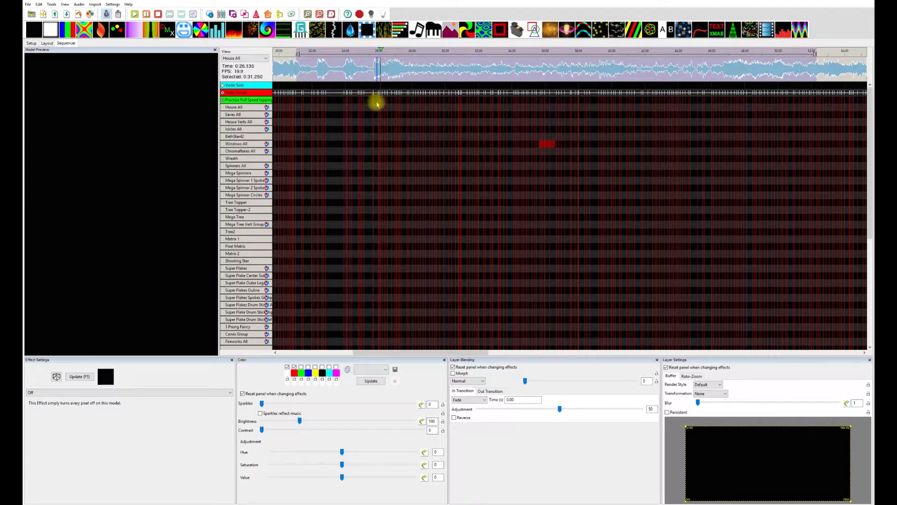
pyautogui.press('space')
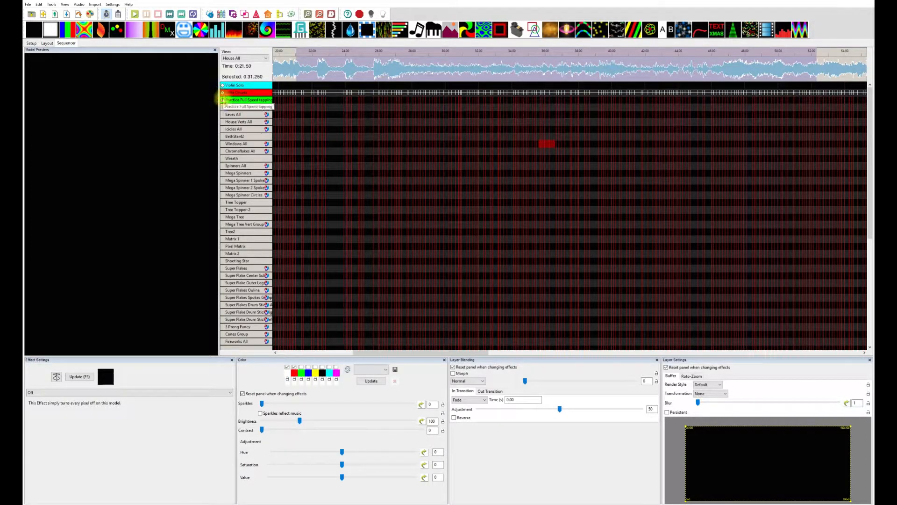
# Step: Activate the Practice Full Speed tapping track and tap in timing marks during playback, from about 27 to 47 seconds
pyautogui.click(222, 100)
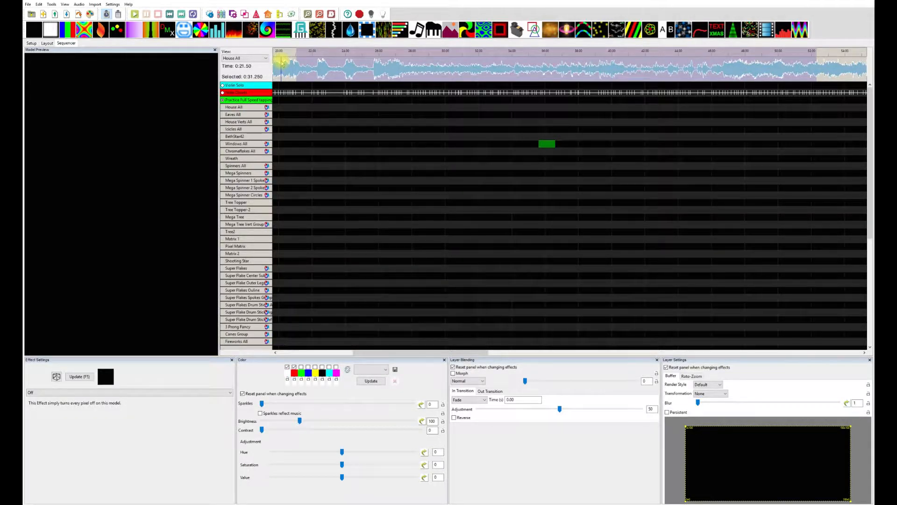
pyautogui.press('space')
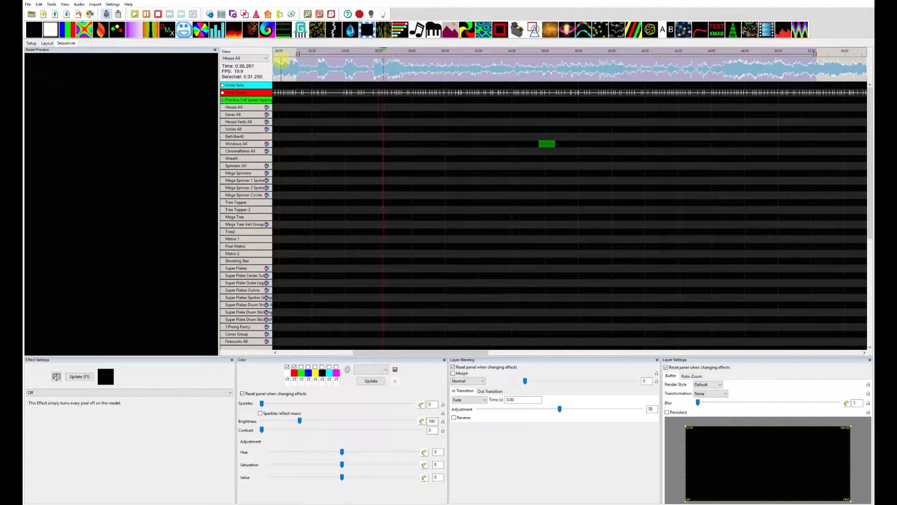
pyautogui.press('t')
pyautogui.press('t')
pyautogui.press('t')
pyautogui.press('t')
pyautogui.press('t')
pyautogui.press('t')
pyautogui.press('t')
pyautogui.press('t')
pyautogui.press('t')
pyautogui.press('t')
pyautogui.press('t')
pyautogui.press('t')
pyautogui.press('t')
pyautogui.press('t')
pyautogui.press('t')
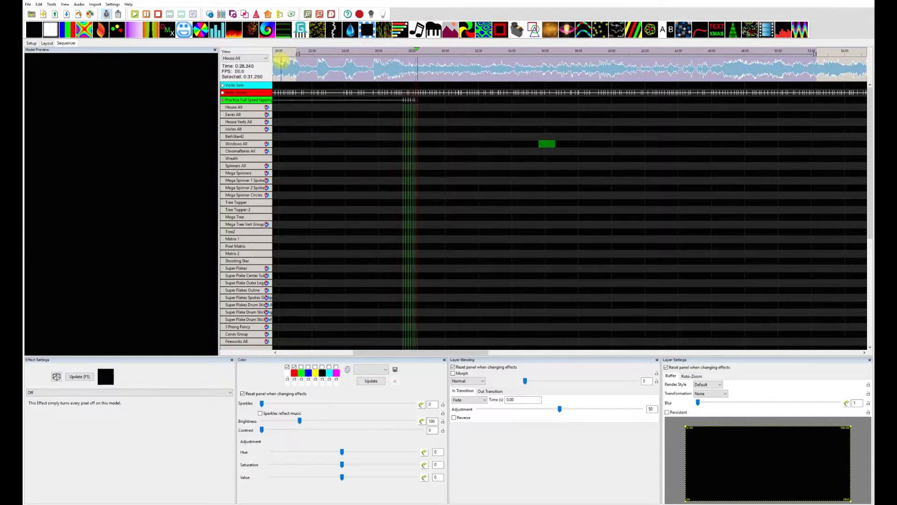
pyautogui.press('t')
pyautogui.press('t')
pyautogui.press('t')
pyautogui.press('t')
pyautogui.press('t')
pyautogui.press('t')
pyautogui.press('t')
pyautogui.press('t')
pyautogui.press('t')
pyautogui.press('t')
pyautogui.press('t')
pyautogui.press('t')
pyautogui.press('t')
pyautogui.press('t')
pyautogui.press('t')
pyautogui.press('t')
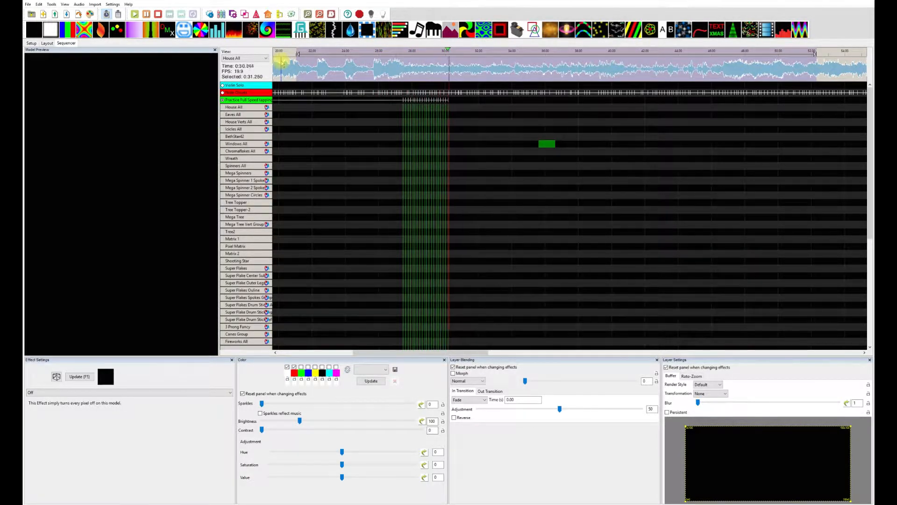
pyautogui.press('t')
pyautogui.press('t')
pyautogui.press('t')
pyautogui.press('t')
pyautogui.press('t')
pyautogui.press('t')
pyautogui.press('t')
pyautogui.press('t')
pyautogui.press('t')
pyautogui.press('t')
pyautogui.press('t')
pyautogui.press('t')
pyautogui.press('t')
pyautogui.press('t')
pyautogui.press('t')
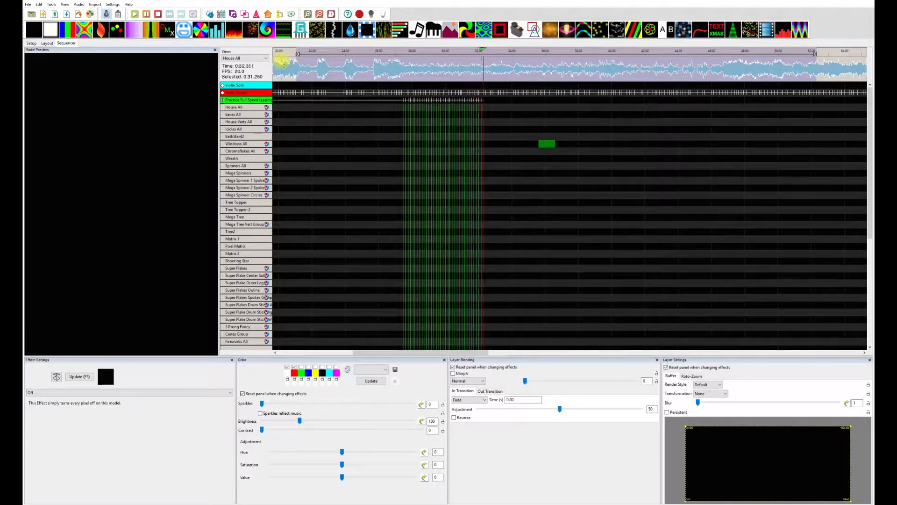
pyautogui.press('t')
pyautogui.press('t')
pyautogui.press('t')
pyautogui.press('t')
pyautogui.press('t')
pyautogui.press('t')
pyautogui.press('t')
pyautogui.press('t')
pyautogui.press('t')
pyautogui.press('t')
pyautogui.press('t')
pyautogui.press('t')
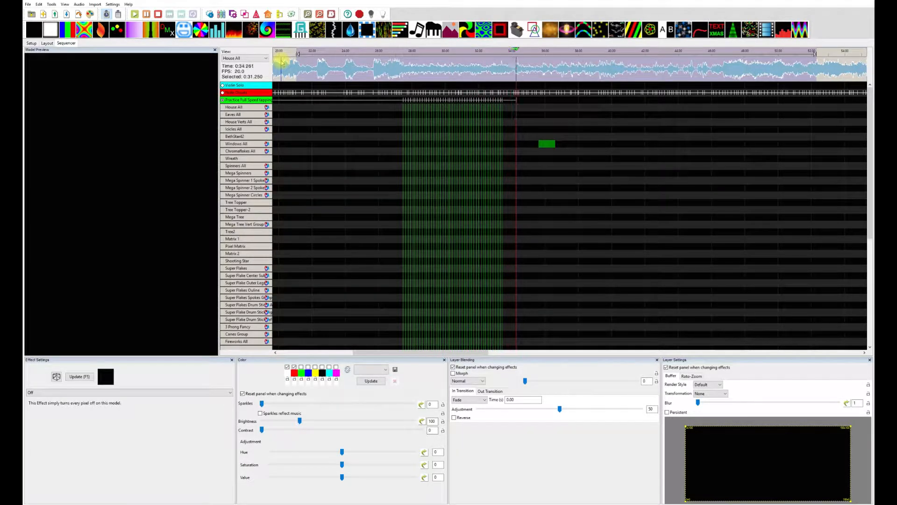
pyautogui.press('t')
pyautogui.press('t')
pyautogui.press('t')
pyautogui.press('t')
pyautogui.press('t')
pyautogui.press('t')
pyautogui.press('t')
pyautogui.press('t')
pyautogui.press('t')
pyautogui.press('t')
pyautogui.press('t')
pyautogui.press('t')
pyautogui.press('t')
pyautogui.press('t')
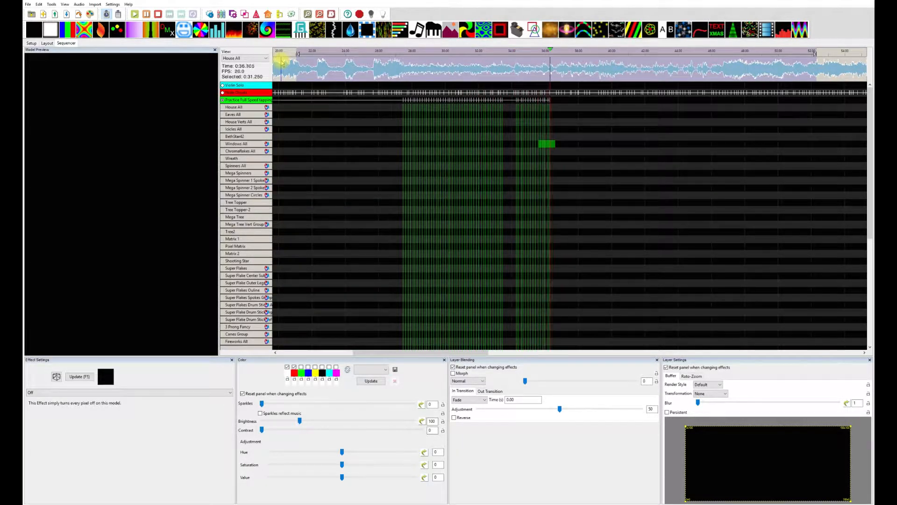
pyautogui.press('t')
pyautogui.press('t')
pyautogui.press('t')
pyautogui.press('t')
pyautogui.press('t')
pyautogui.press('t')
pyautogui.press('t')
pyautogui.press('t')
pyautogui.press('t')
pyautogui.press('t')
pyautogui.press('t')
pyautogui.press('t')
pyautogui.press('t')
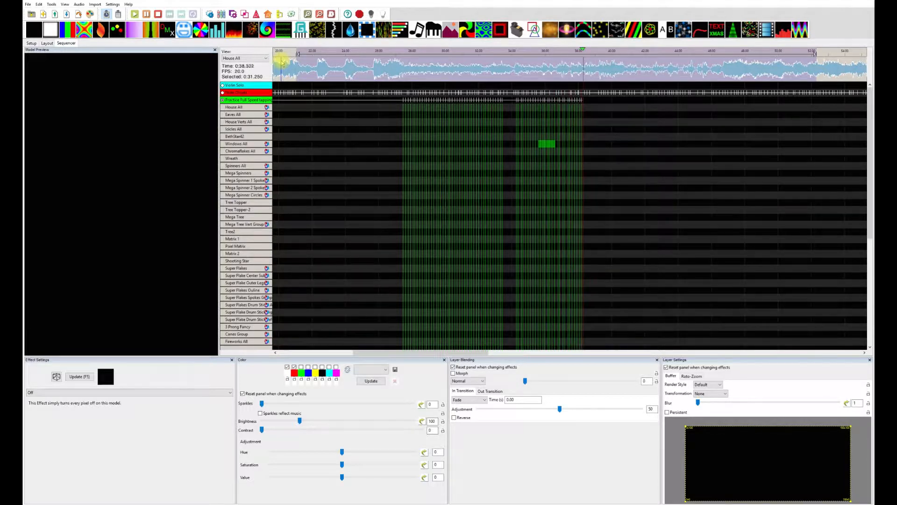
pyautogui.press('t')
pyautogui.press('t')
pyautogui.press('t')
pyautogui.press('t')
pyautogui.press('t')
pyautogui.press('t')
pyautogui.press('t')
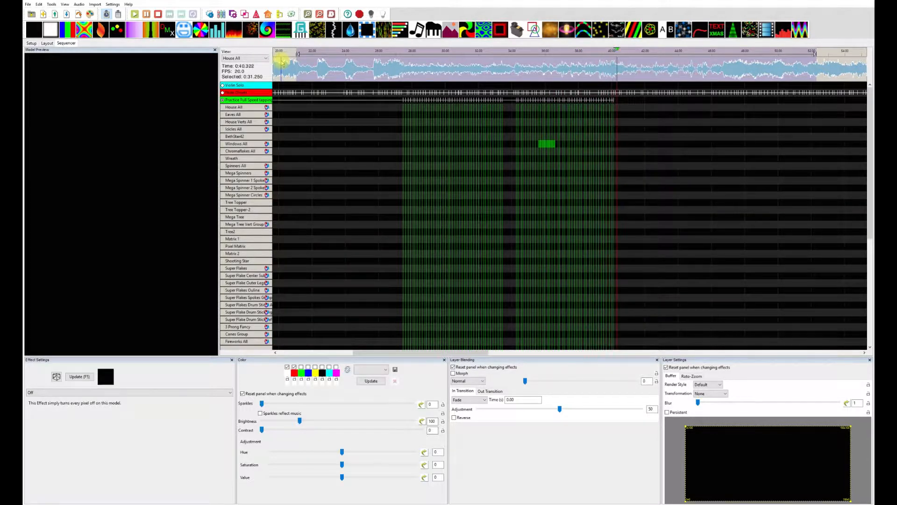
pyautogui.press('t')
pyautogui.press('t')
pyautogui.press('t')
pyautogui.press('t')
pyautogui.press('t')
pyautogui.press('t')
pyautogui.press('t')
pyautogui.press('t')
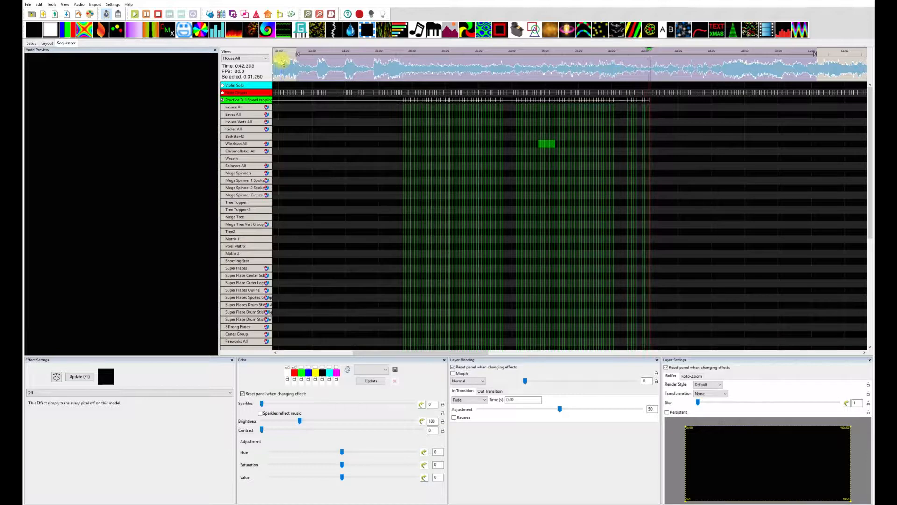
pyautogui.press('t')
pyautogui.press('t')
pyautogui.press('t')
pyautogui.press('t')
pyautogui.press('t')
pyautogui.press('t')
pyautogui.press('t')
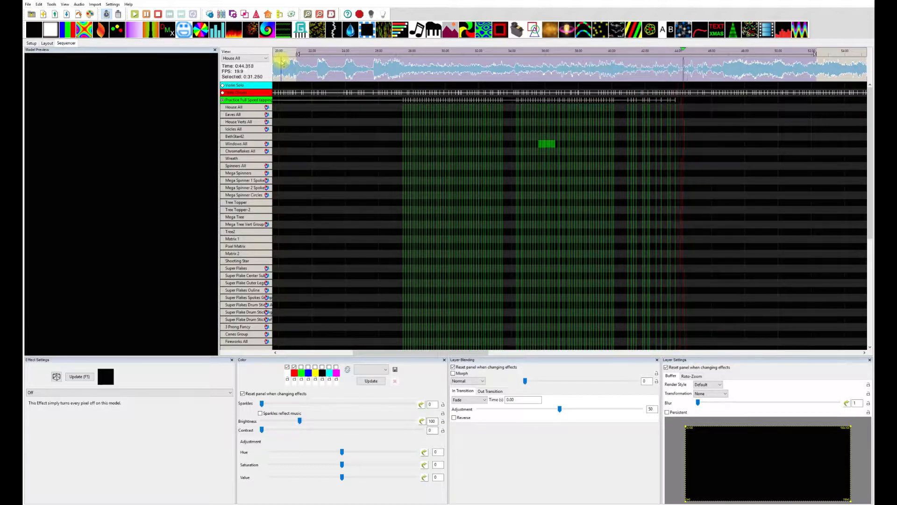
pyautogui.press('t')
pyautogui.press('t')
pyautogui.press('t')
pyautogui.press('t')
pyautogui.press('t')
pyautogui.press('t')
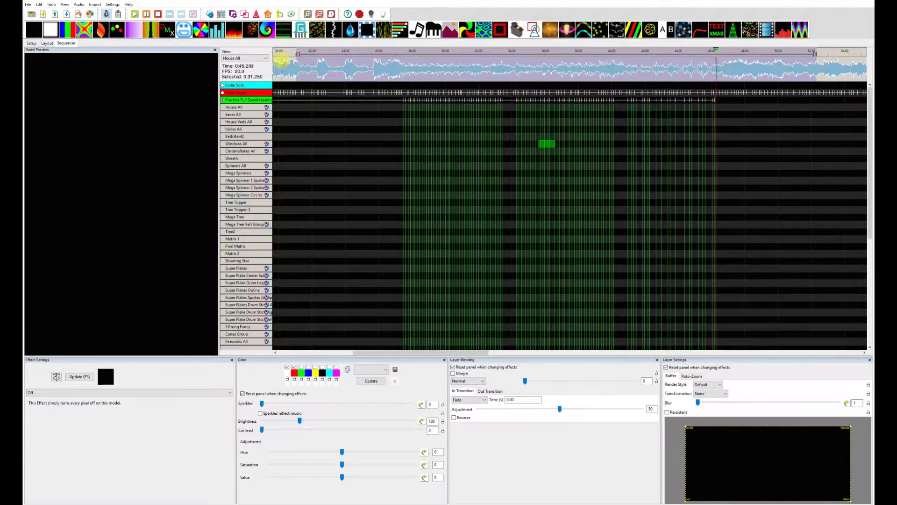
pyautogui.press('space')
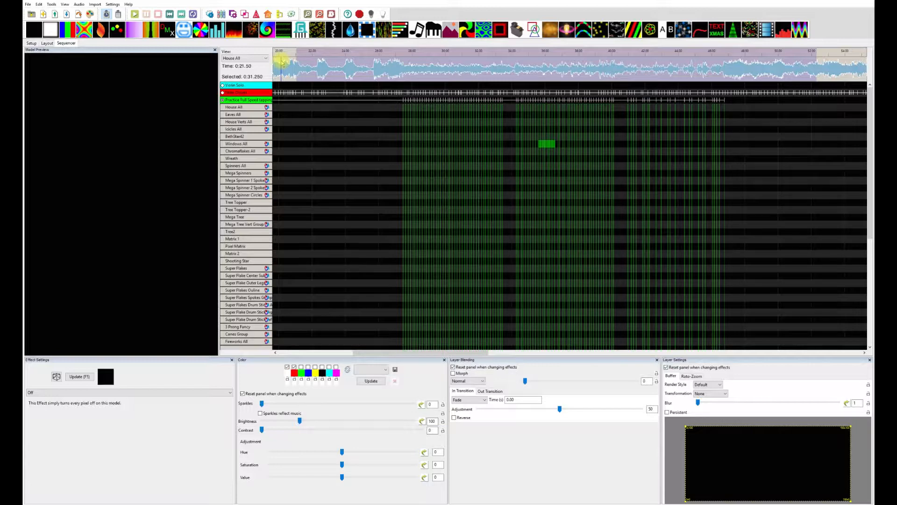
# Step: Make the Violin Solo timing track active and set the audio playback to 3/4 speed
pyautogui.click(223, 100)
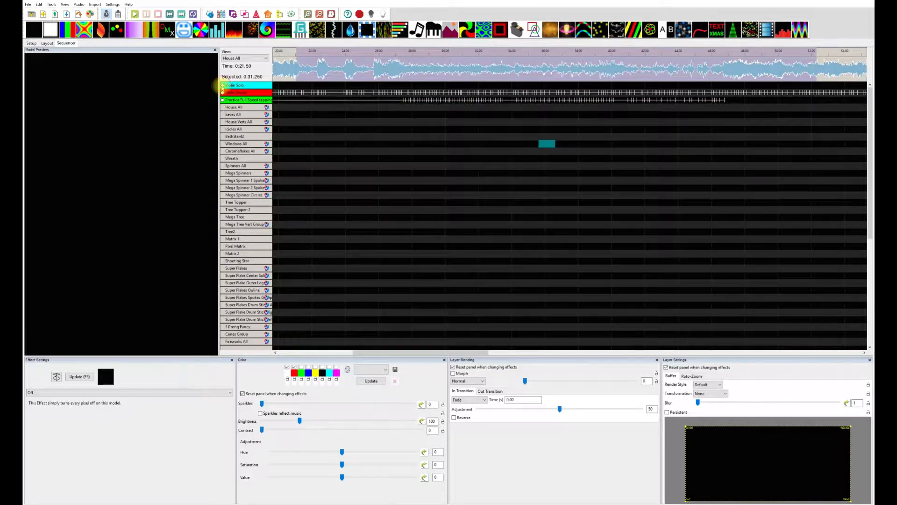
pyautogui.click(80, 5)
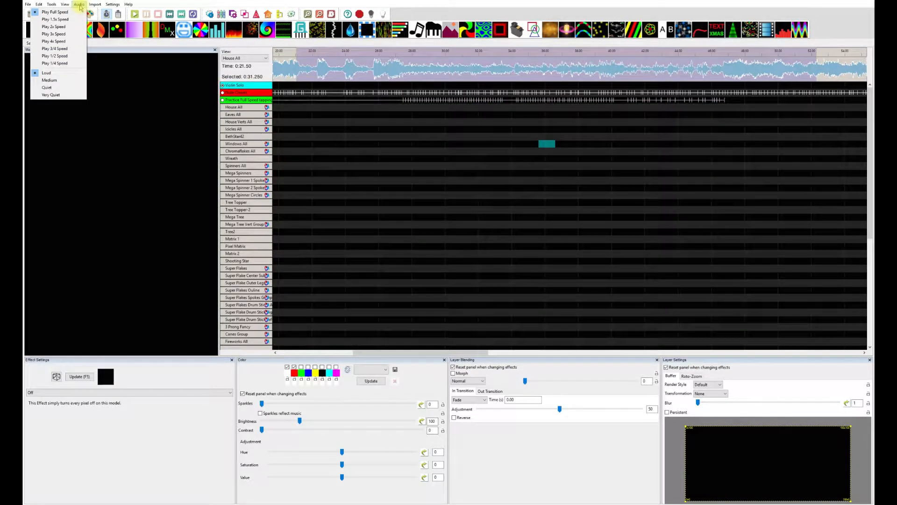
pyautogui.click(73, 49)
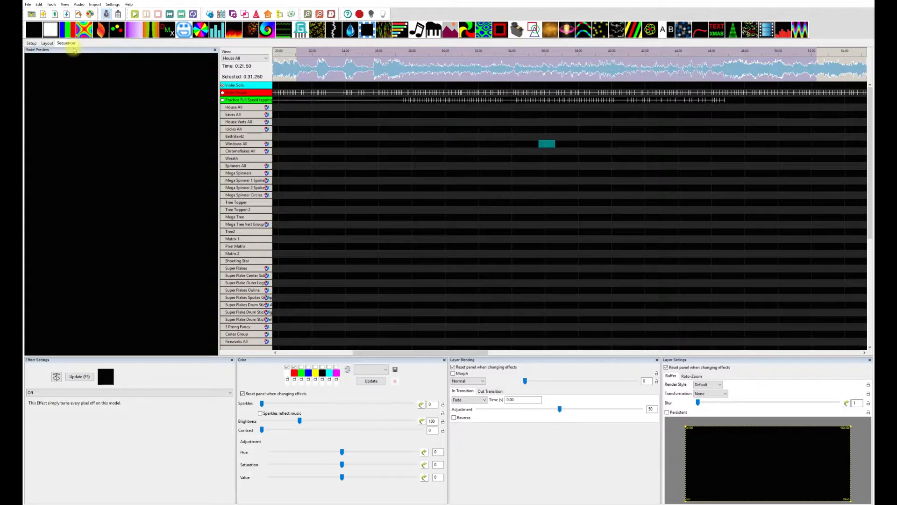
# Step: Tap timing marks into the Violin Solo timing track during slowed playback, from about 26 to 47 seconds
pyautogui.press('space')
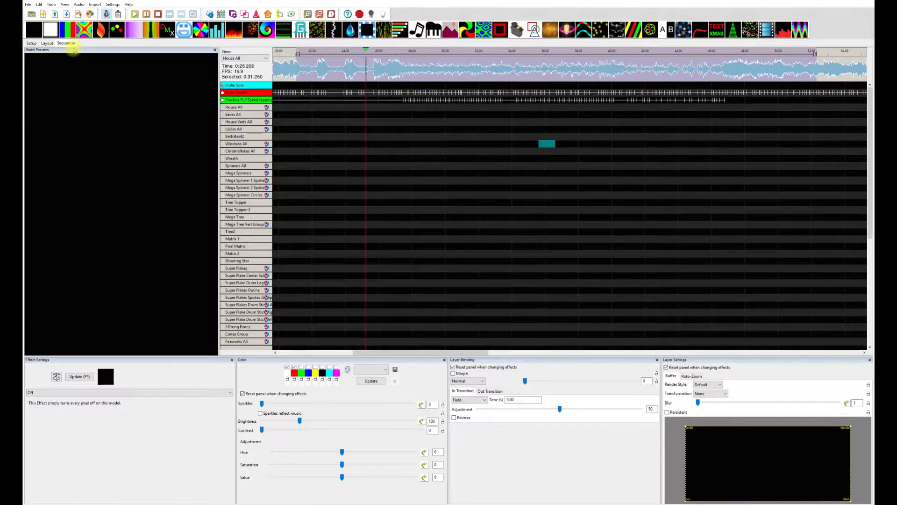
pyautogui.press('t')
pyautogui.press('t')
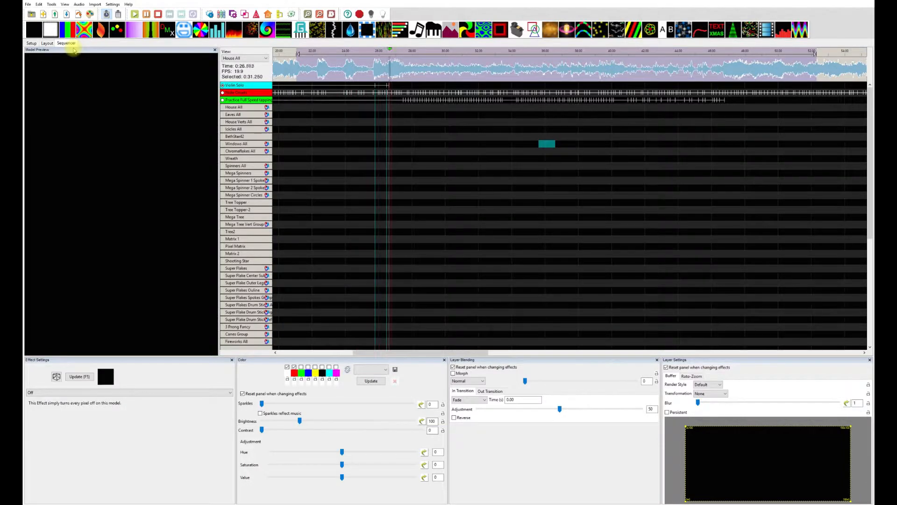
pyautogui.press('t')
pyautogui.press('t')
pyautogui.press('t')
pyautogui.press('t')
pyautogui.press('t')
pyautogui.press('t')
pyautogui.press('t')
pyautogui.press('t')
pyautogui.press('t')
pyautogui.press('t')
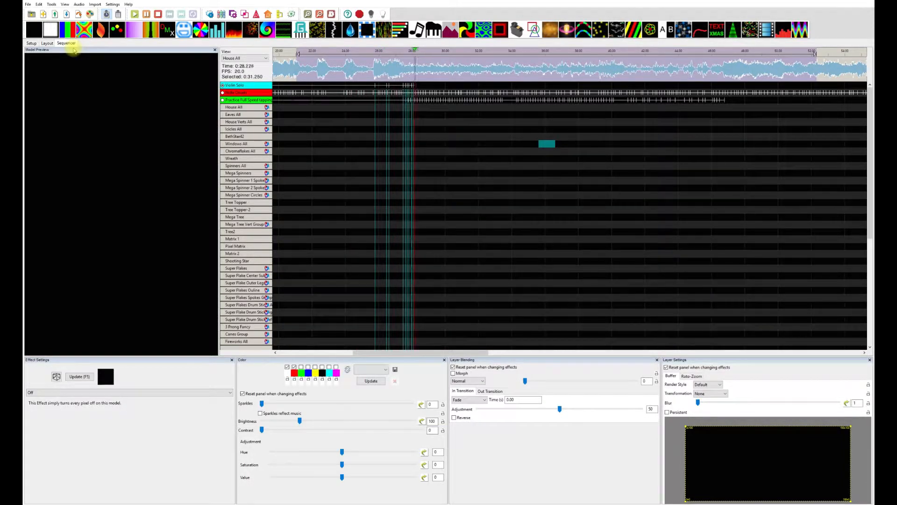
pyautogui.press('t')
pyautogui.press('t')
pyautogui.press('t')
pyautogui.press('t')
pyautogui.press('t')
pyautogui.press('t')
pyautogui.press('t')
pyautogui.press('t')
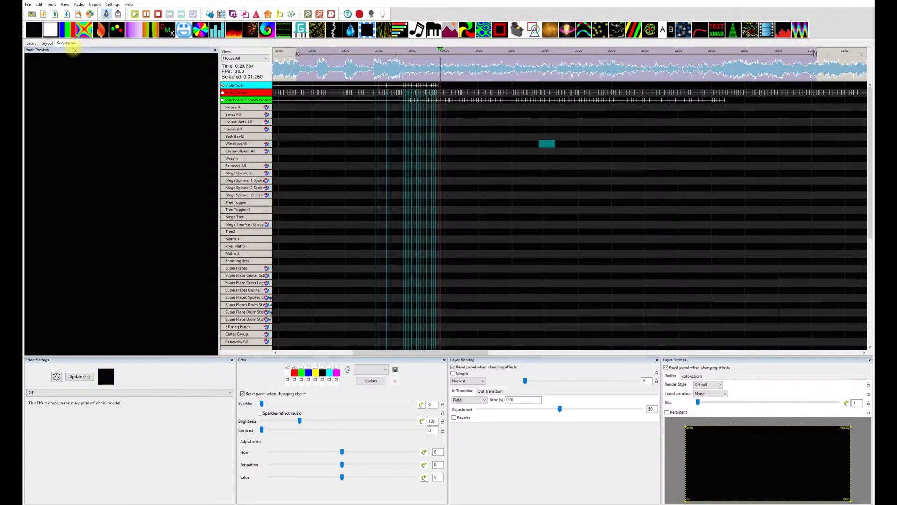
pyautogui.press('t')
pyautogui.press('t')
pyautogui.press('t')
pyautogui.press('t')
pyautogui.press('t')
pyautogui.press('t')
pyautogui.press('t')
pyautogui.press('t')
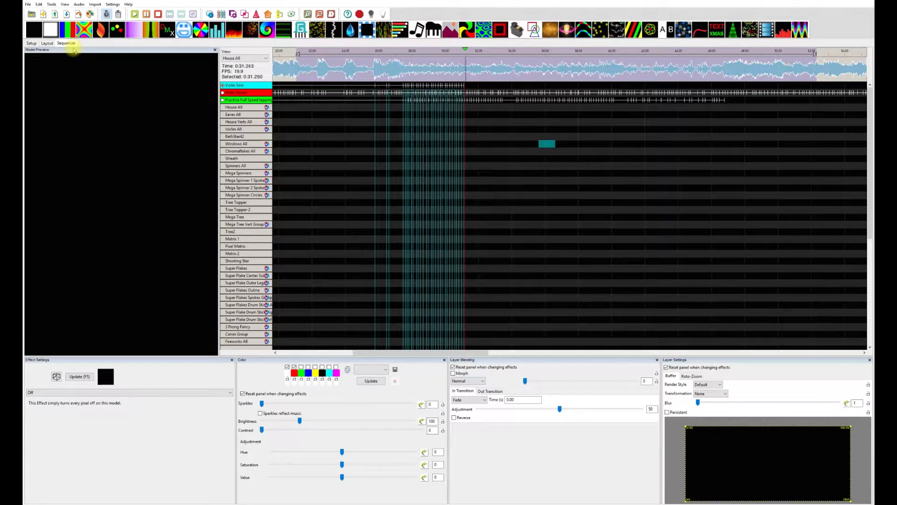
pyautogui.press('t')
pyautogui.press('t')
pyautogui.press('t')
pyautogui.press('t')
pyautogui.press('t')
pyautogui.press('t')
pyautogui.press('t')
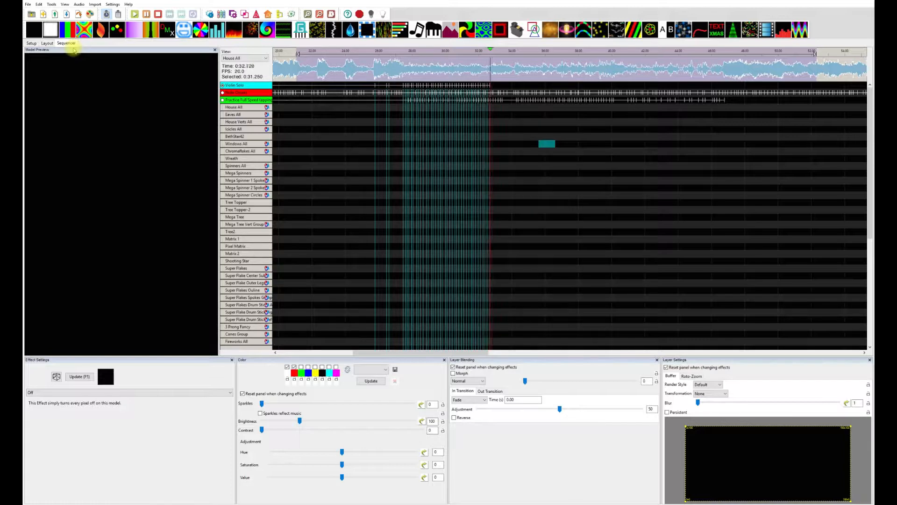
pyautogui.press('t')
pyautogui.press('t')
pyautogui.press('t')
pyautogui.press('t')
pyautogui.press('t')
pyautogui.press('t')
pyautogui.press('t')
pyautogui.press('t')
pyautogui.press('t')
pyautogui.press('t')
pyautogui.press('t')
pyautogui.press('t')
pyautogui.press('t')
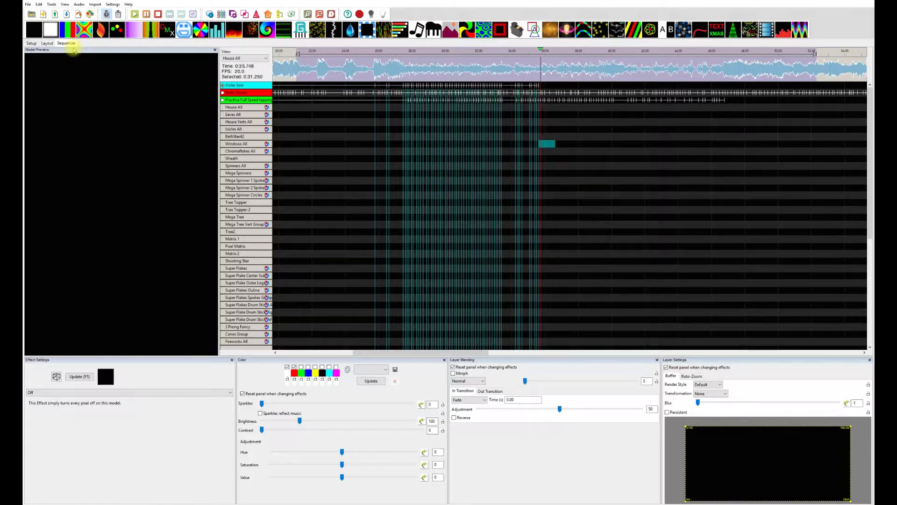
pyautogui.press('t')
pyautogui.press('t')
pyautogui.press('t')
pyautogui.press('t')
pyautogui.press('t')
pyautogui.press('t')
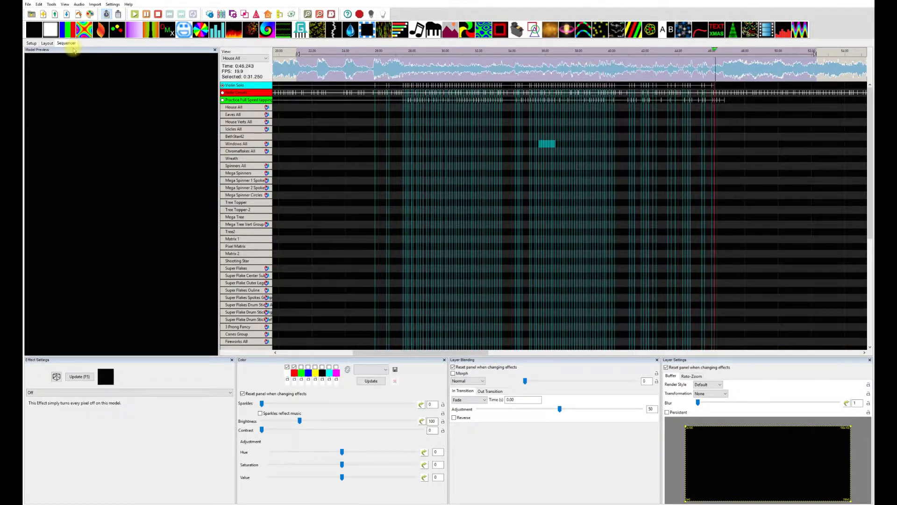
pyautogui.press('space')
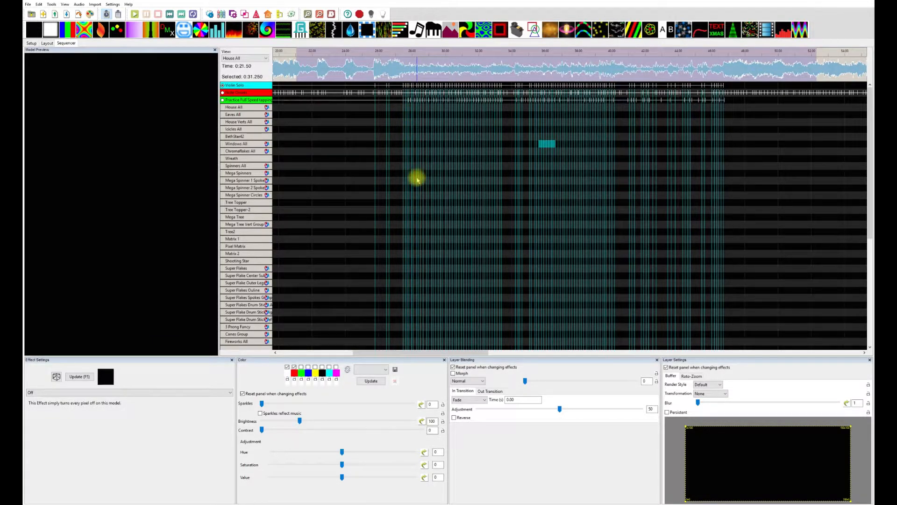
# Step: Add a Music effect to Spinners All and extend it over the tapped marks, from about 27.4 to 46.8 seconds
pyautogui.moveTo(431, 40); pyautogui.dragTo(486, 165)
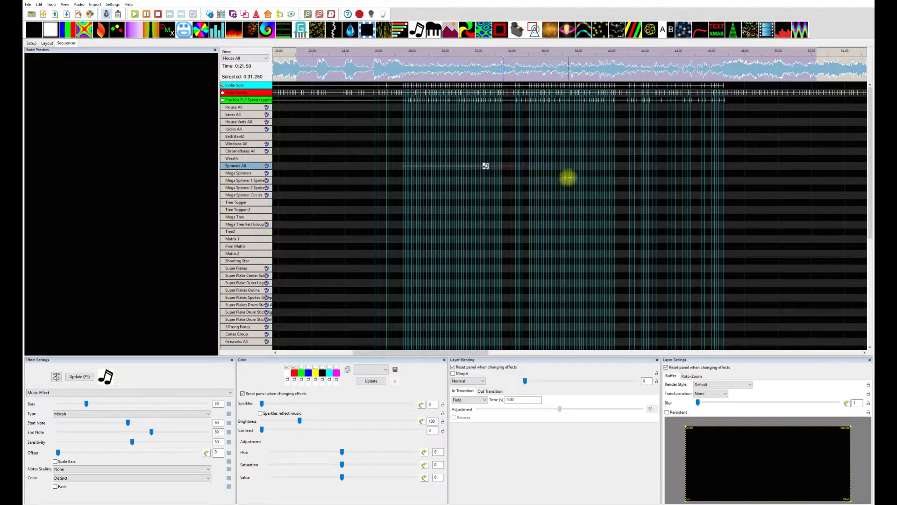
pyautogui.moveTo(568, 177); pyautogui.dragTo(719, 180)
pyautogui.hscroll(4, 717, 181)
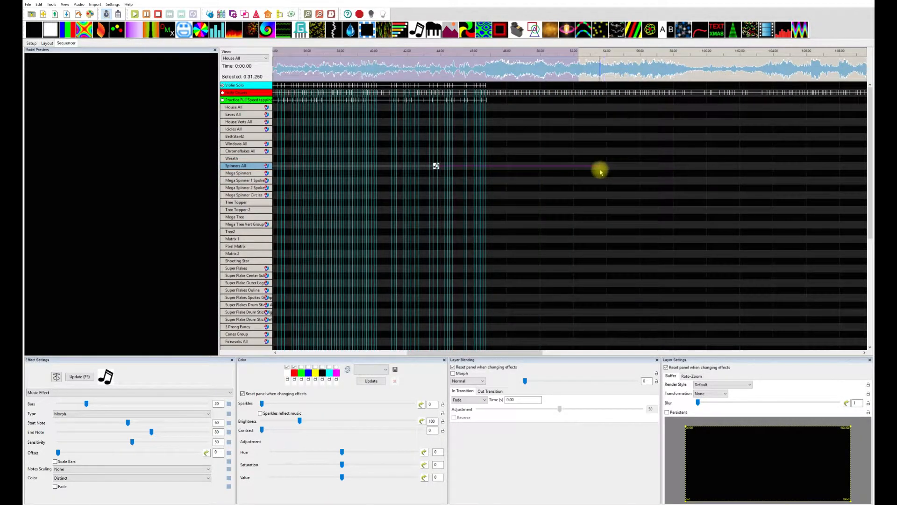
pyautogui.moveTo(600, 168); pyautogui.dragTo(482, 174)
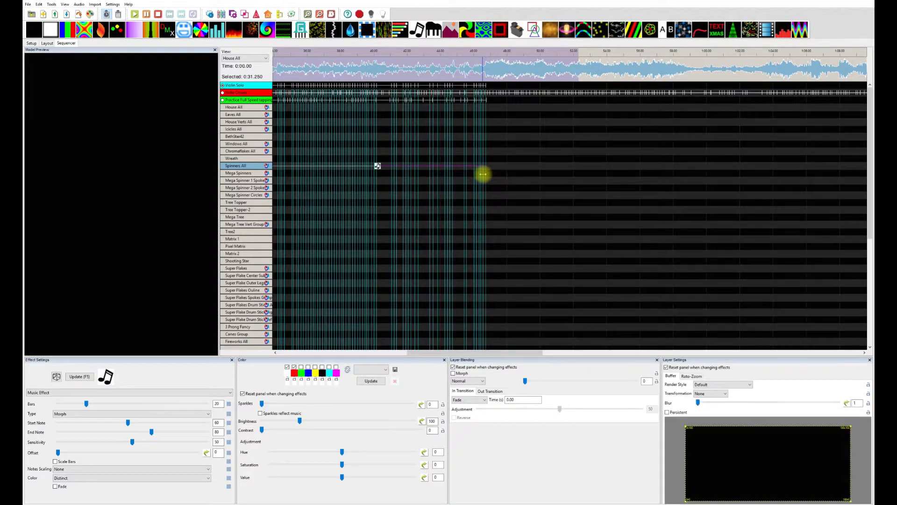
pyautogui.hscroll(-2, 488, 208)
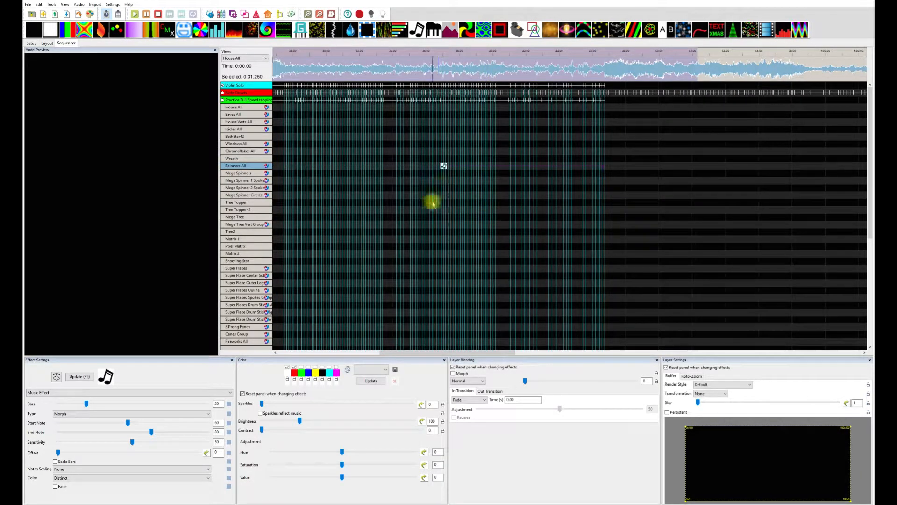
# Step: Set the Music effect's type to On, its end note to 117, enable Scale Bars and use green, blue and yellow
pyautogui.click(161, 414)
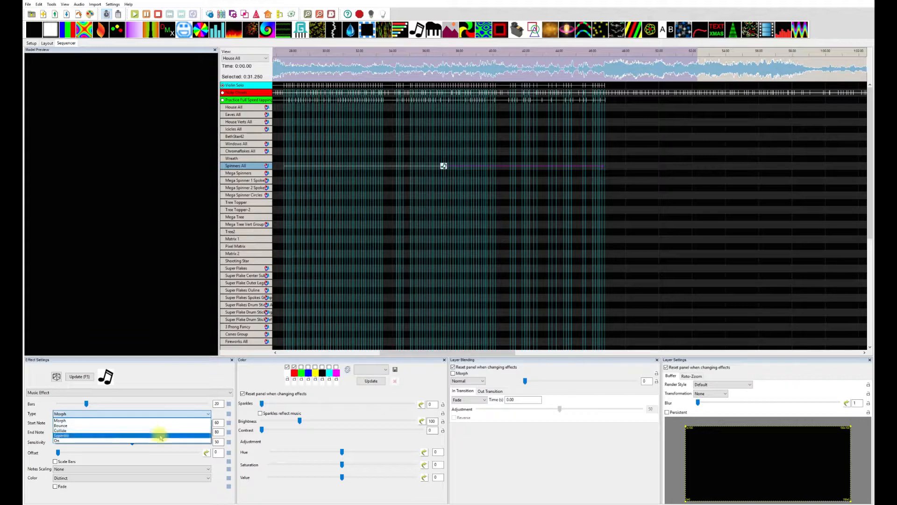
pyautogui.click(161, 440)
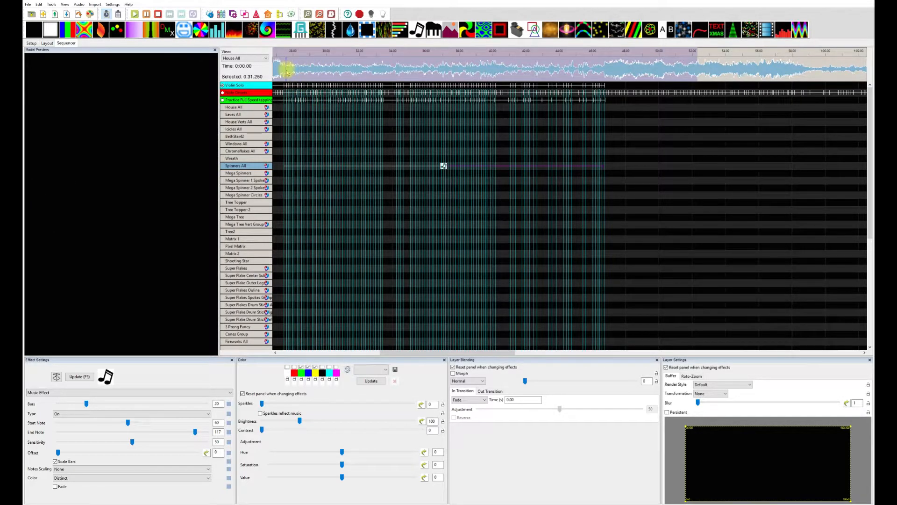
# Step: Play the audio section covering the effect, from about 27 to 47 seconds, and set the audio playback to full speed
pyautogui.moveTo(285, 70); pyautogui.dragTo(605, 171)
pyautogui.press('space')
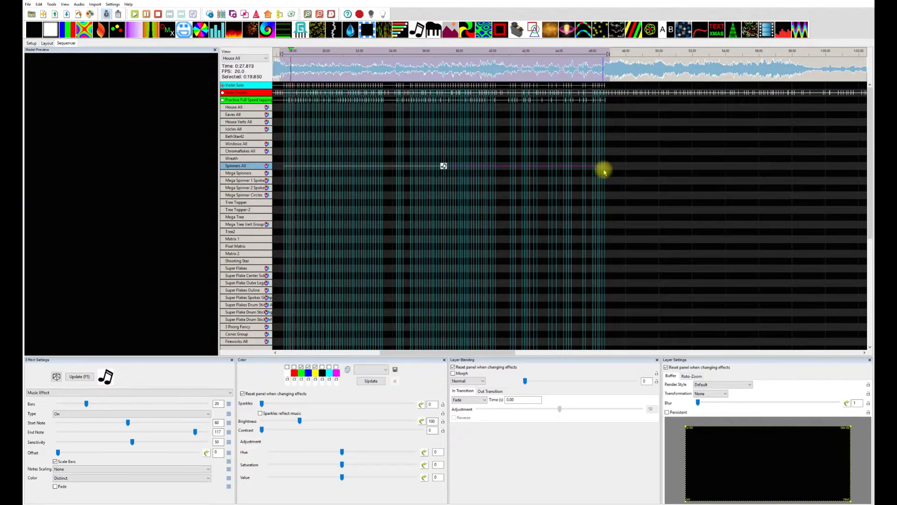
pyautogui.press('space')
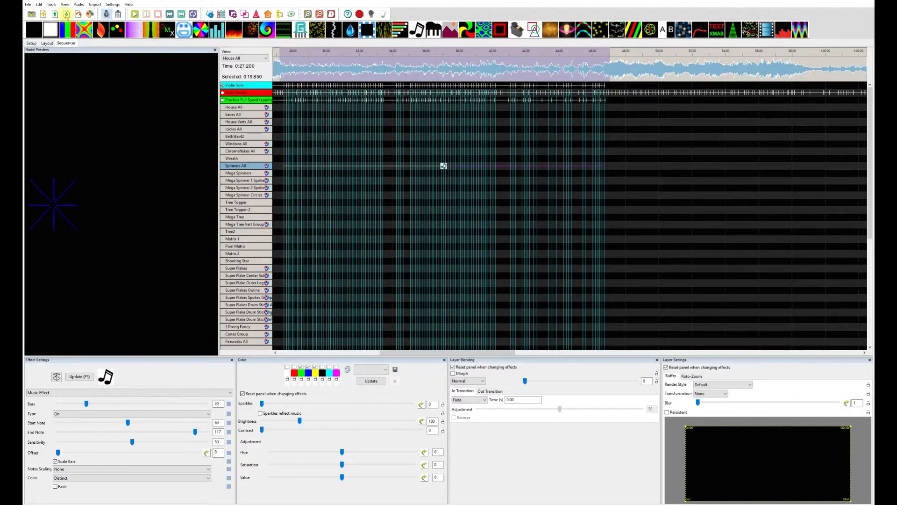
pyautogui.click(79, 5)
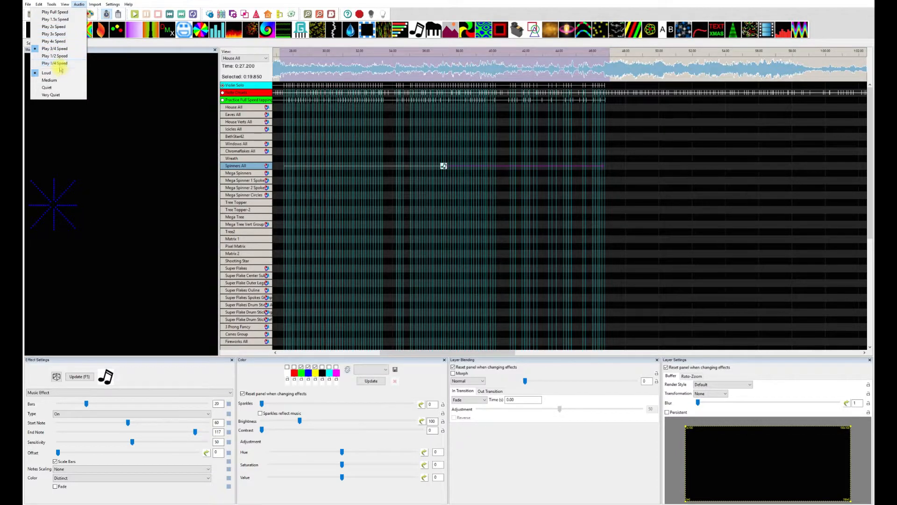
pyautogui.click(55, 12)
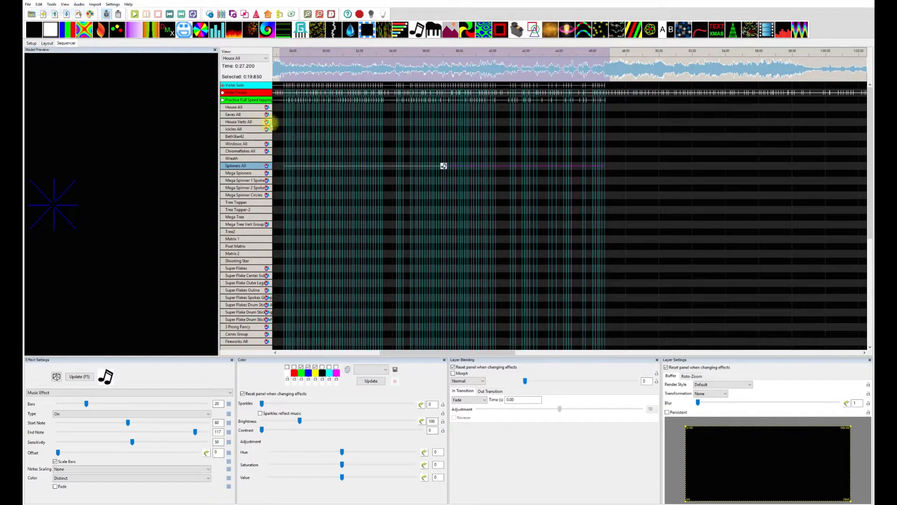
# Step: Set the Spinners All Music effect to 8 bars with the Overlay - Centered render style and play it back
pyautogui.click(443, 165)
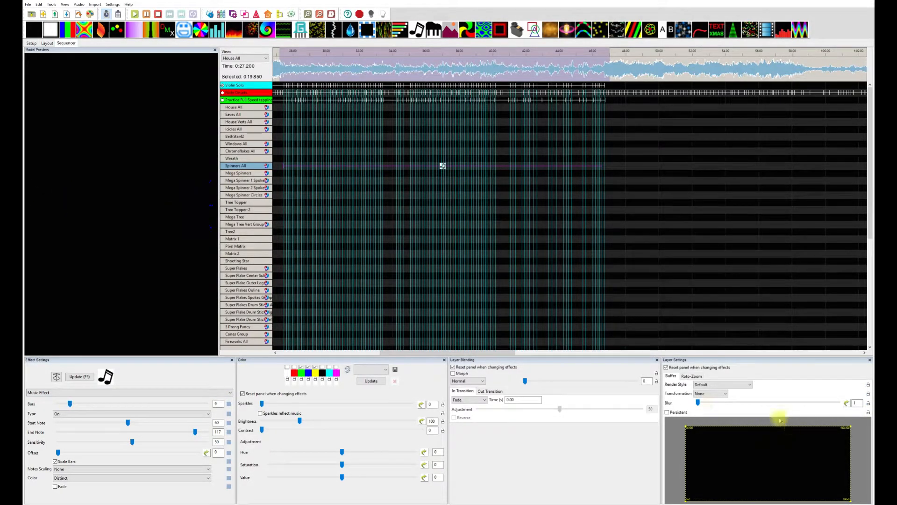
pyautogui.click(749, 386)
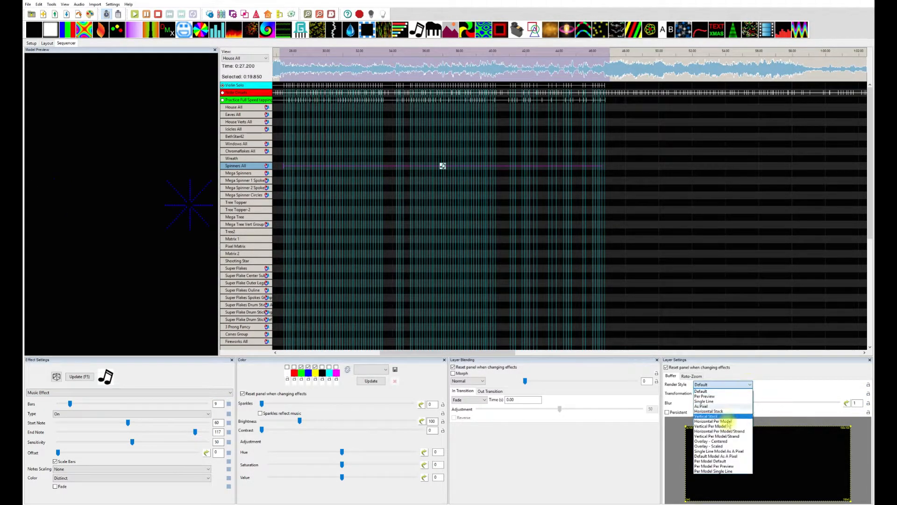
pyautogui.click(720, 441)
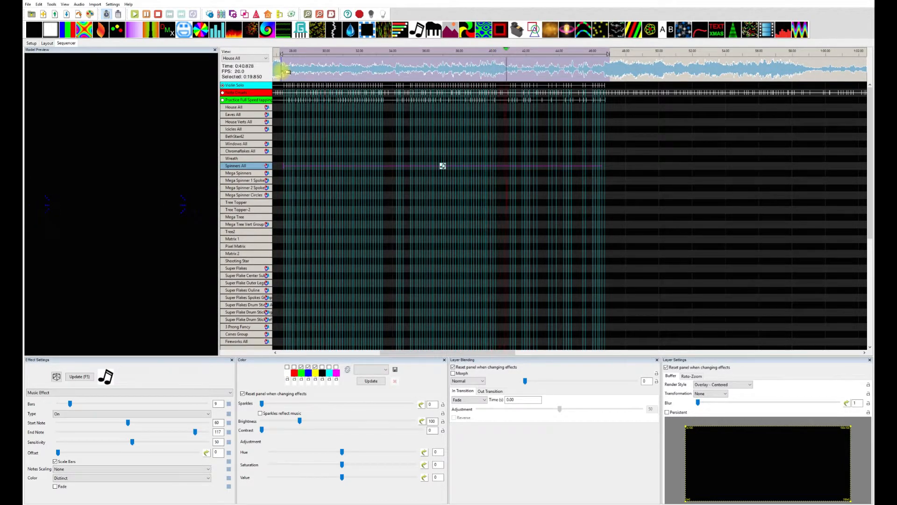
pyautogui.press('space')
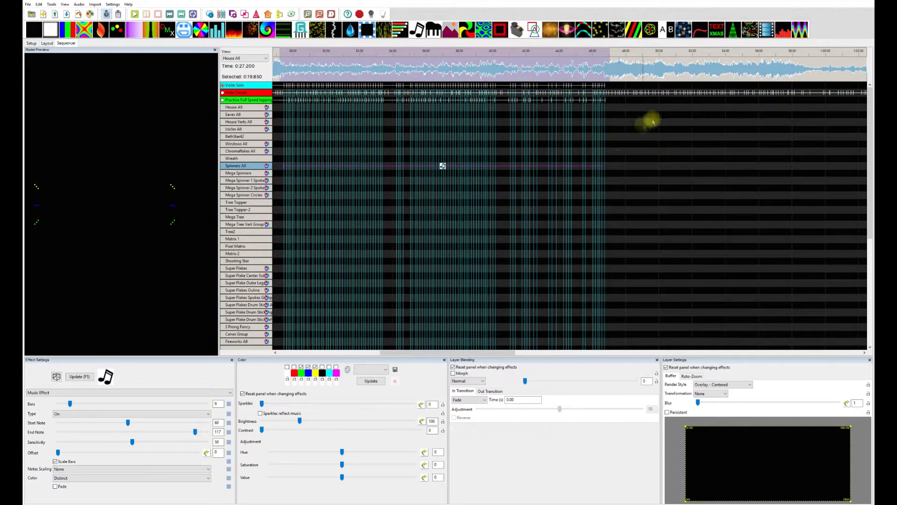
# Step: Replace the Spinners All effect with a VU Meter of type Timing Event Spike using the Violin Solo timing track, and play it
pyautogui.moveTo(783, 31); pyautogui.dragTo(439, 166)
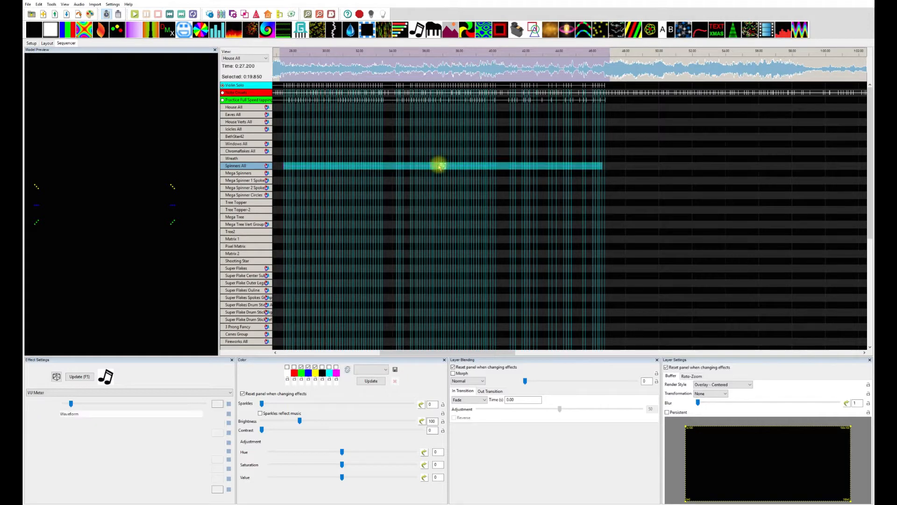
pyautogui.click(176, 415)
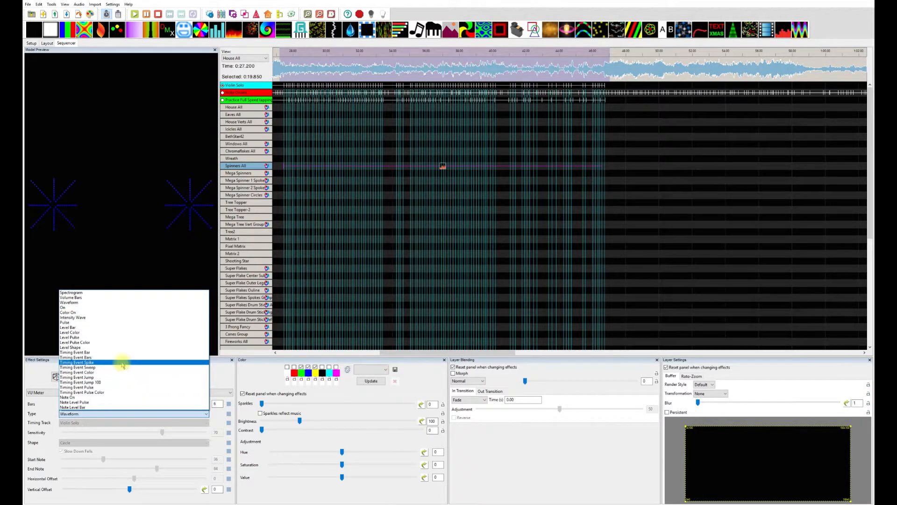
pyautogui.click(123, 363)
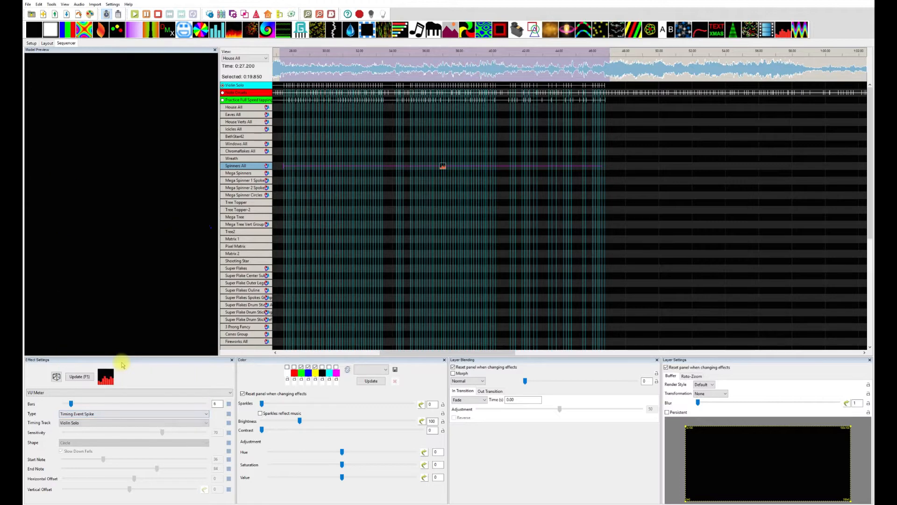
pyautogui.click(88, 424)
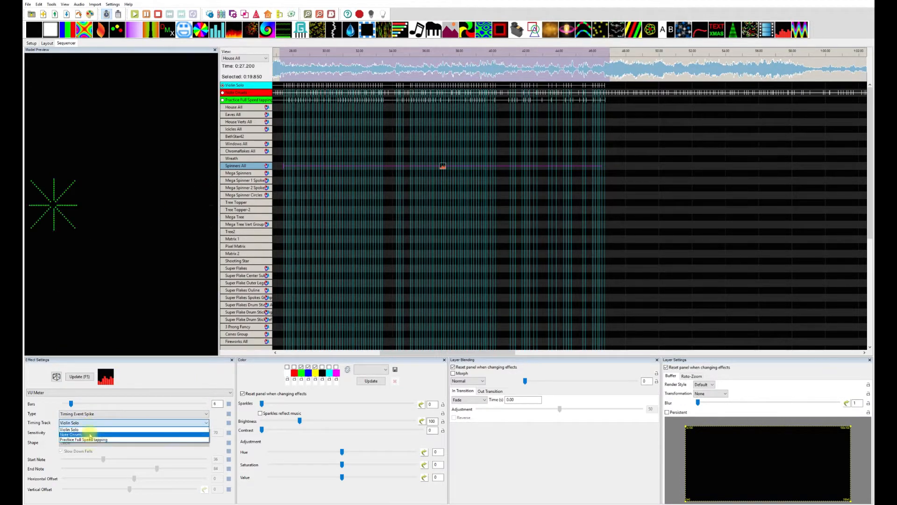
pyautogui.click(93, 430)
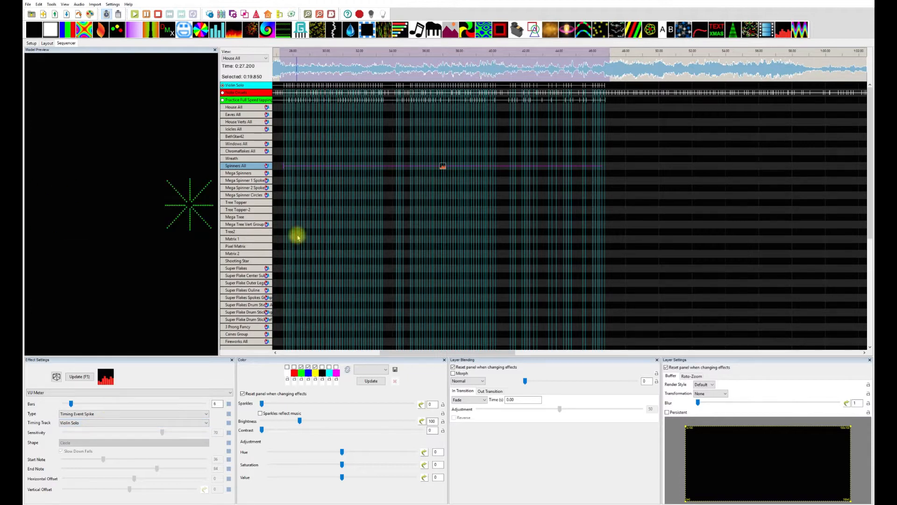
pyautogui.click(282, 75)
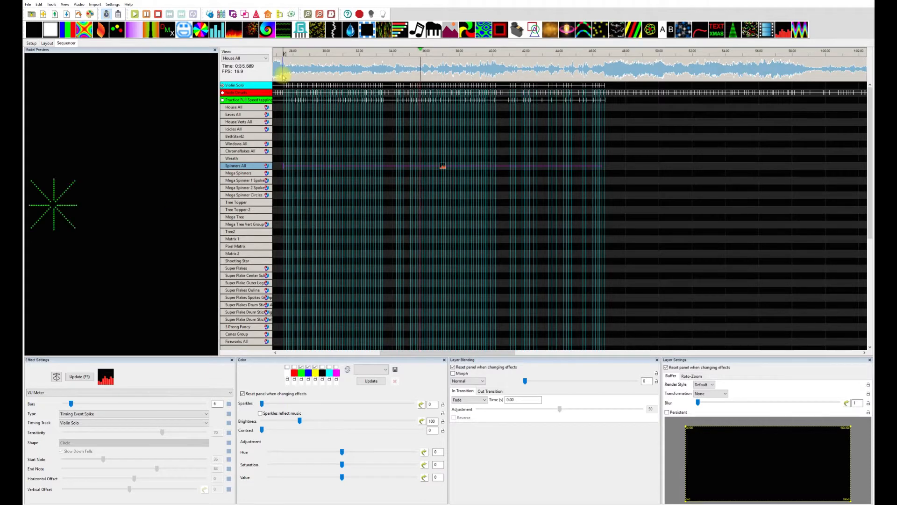
pyautogui.click(283, 75)
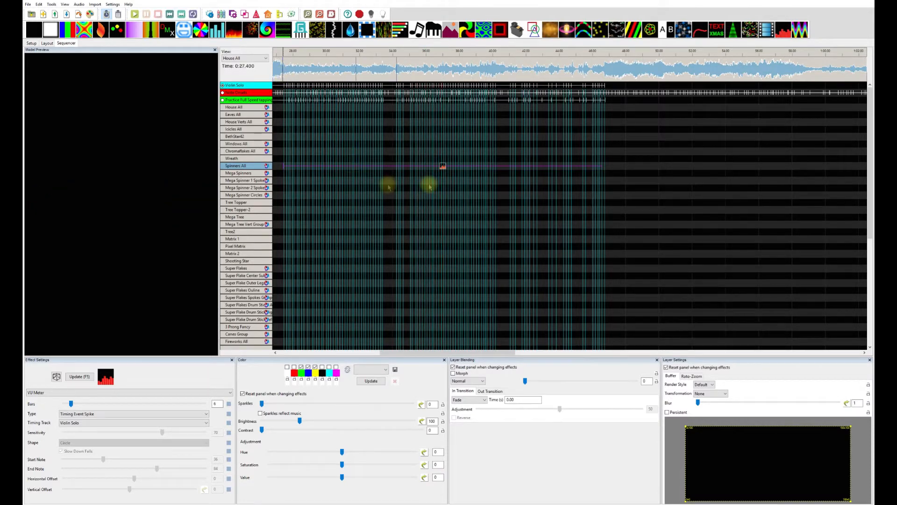
# Step: Raise the VU Meter effect's bars to 33 and play the violin solo section again
pyautogui.click(443, 167)
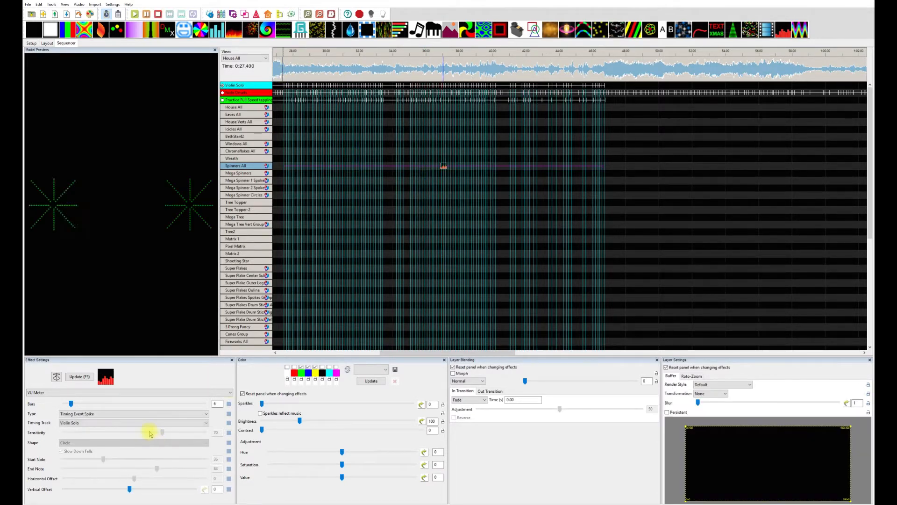
pyautogui.moveTo(70, 403); pyautogui.dragTo(102, 406)
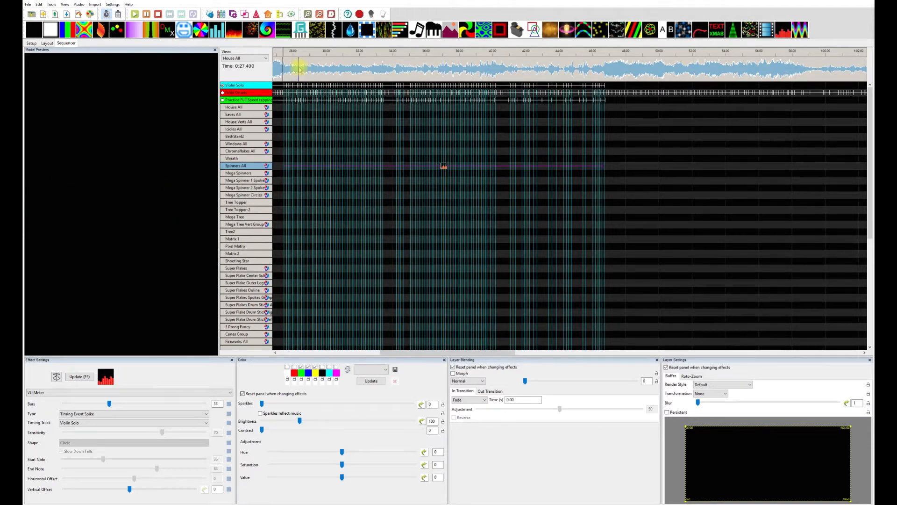
pyautogui.press('space')
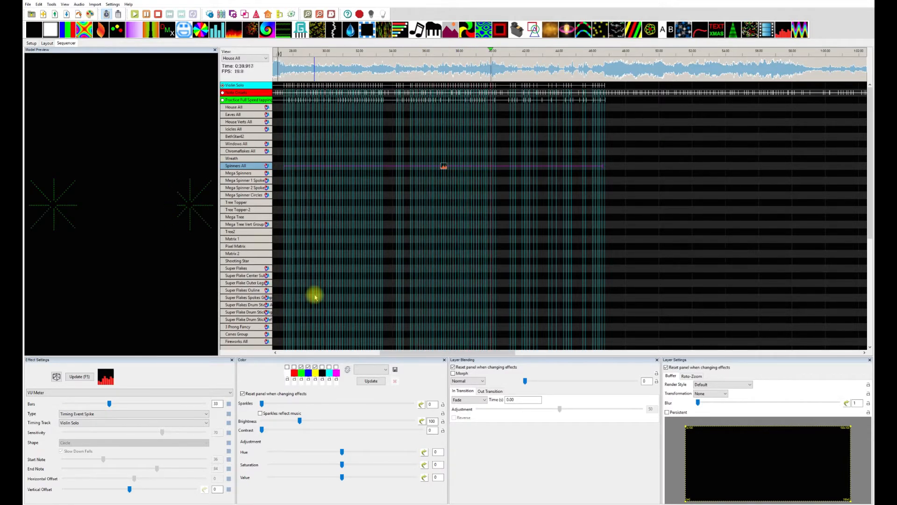
pyautogui.press('space')
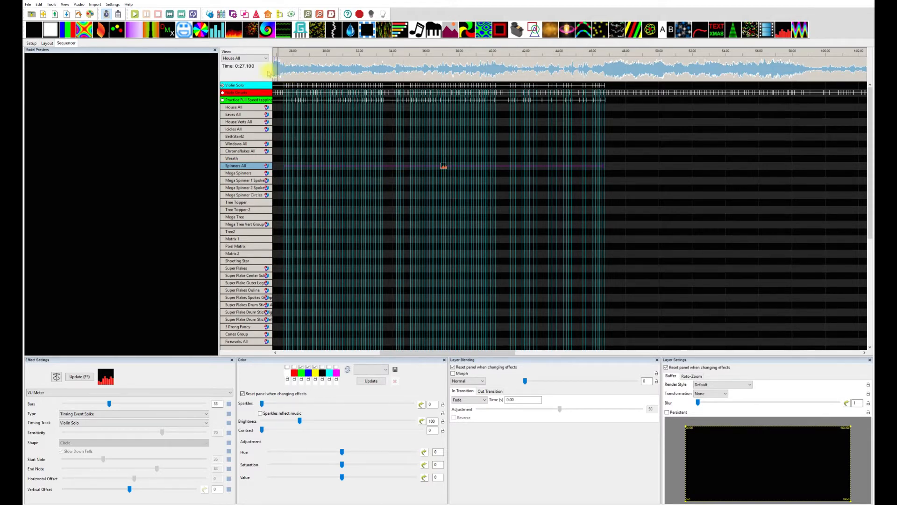
pyautogui.hscroll(-2, 298, 140)
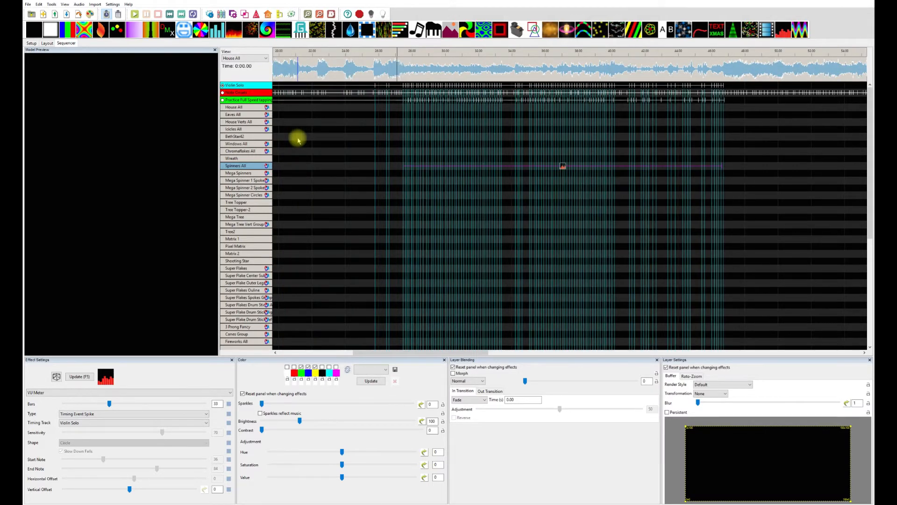
pyautogui.hscroll(2, 298, 140)
pyautogui.hscroll(-2, 335, 142)
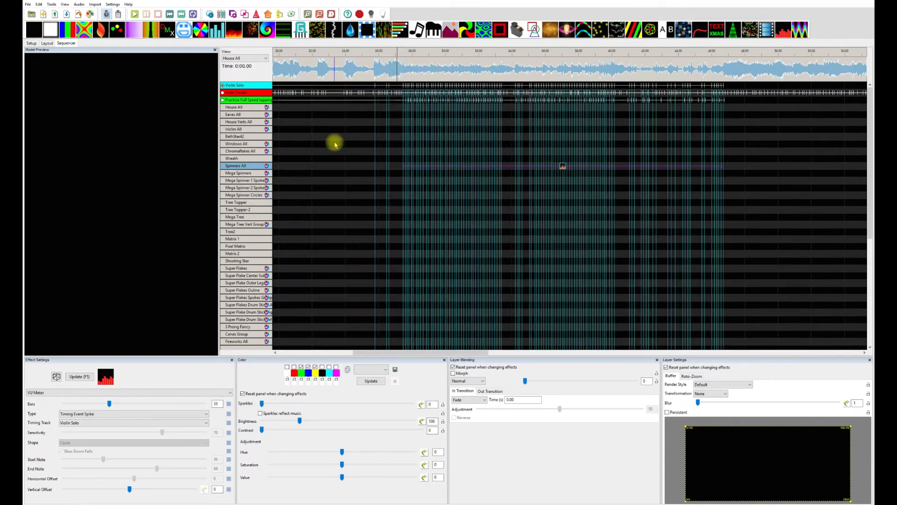